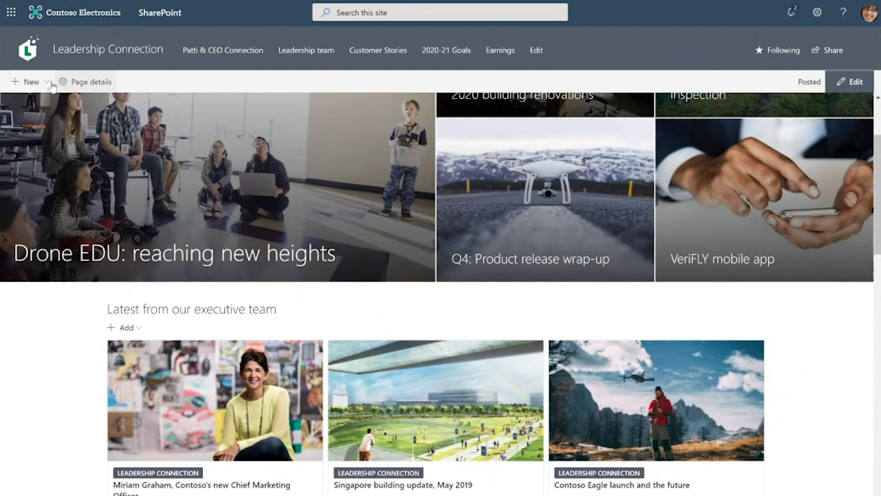
- Create a news post from the Company initiative template saved on this site, after previewing the Basic text template
click(17, 84)
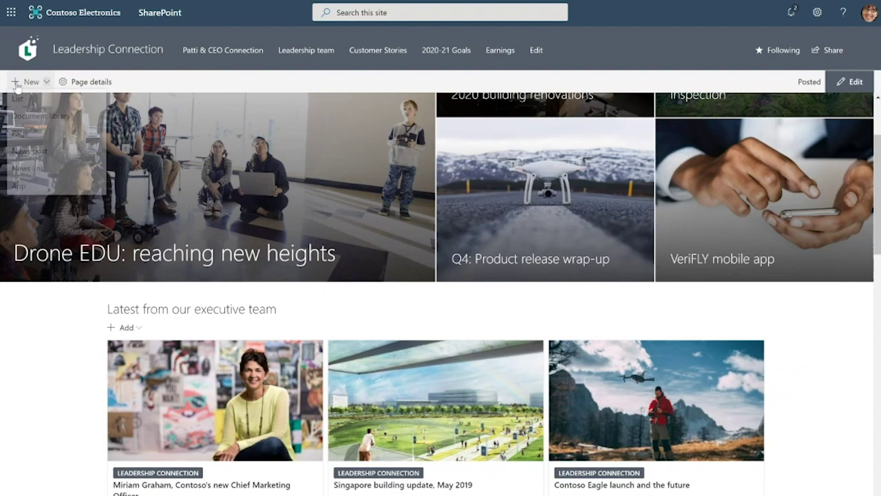
click(21, 158)
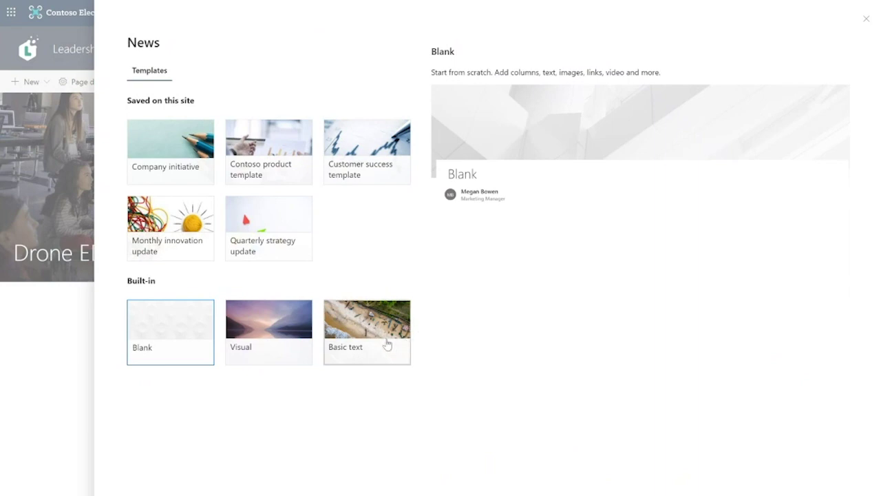
click(358, 332)
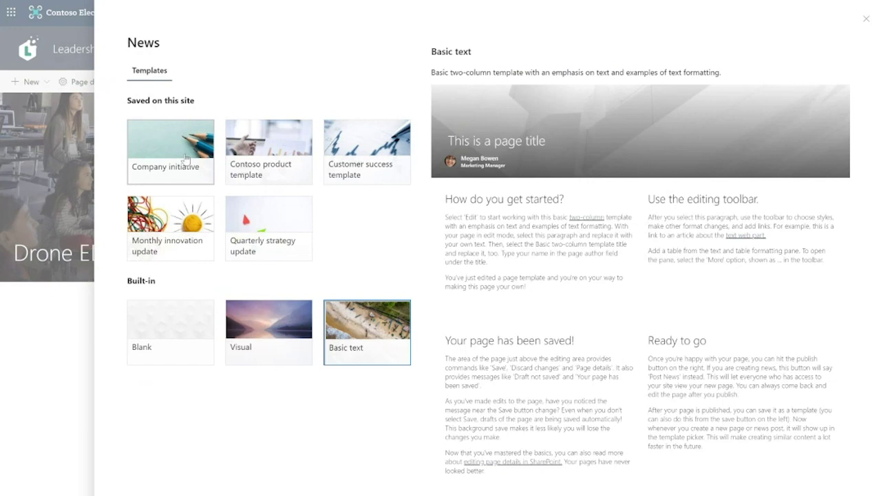
click(182, 146)
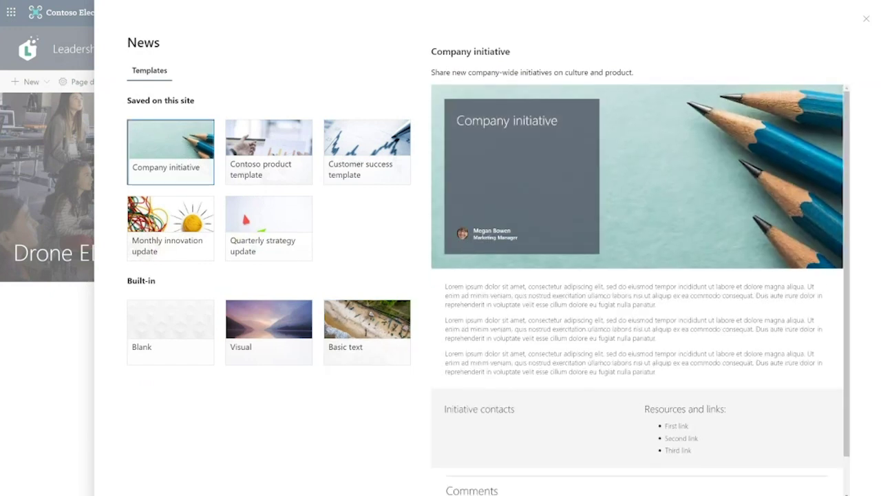
key(Return)
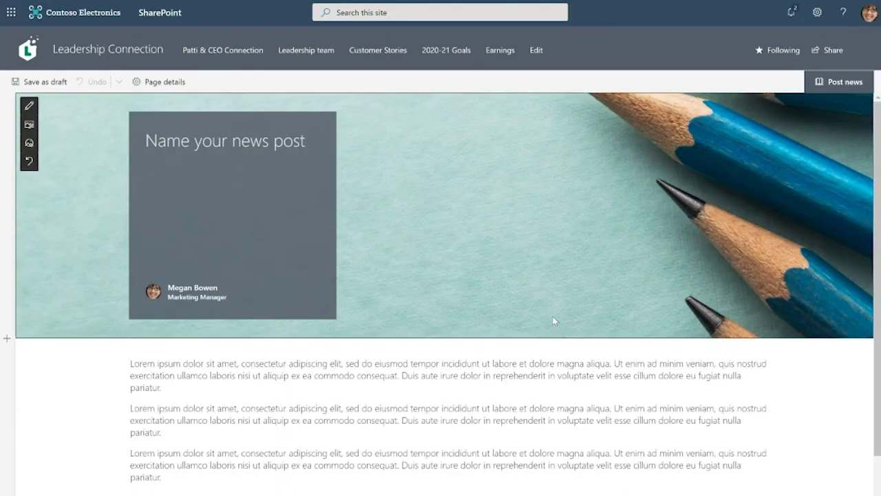
- Name the news post "North America hackathon"
scroll(554, 320, down, 3)
scroll(555, 319, up, 3)
text(North A)
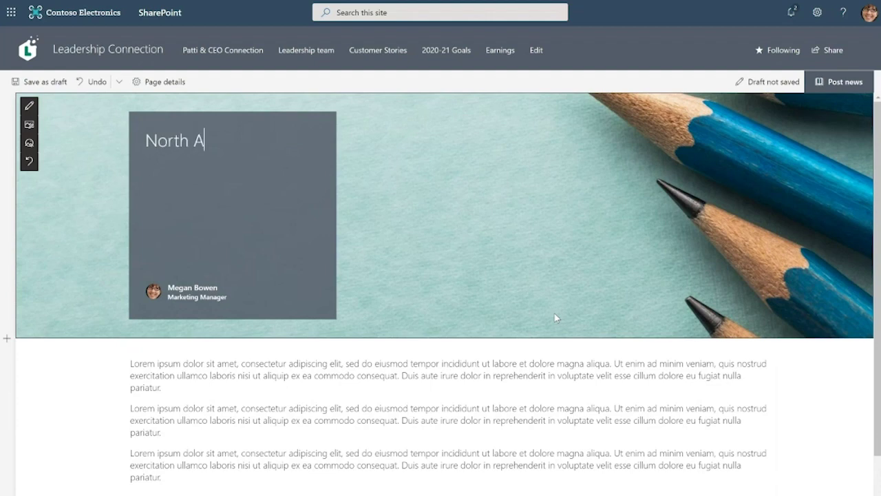
text(merica hackathon)
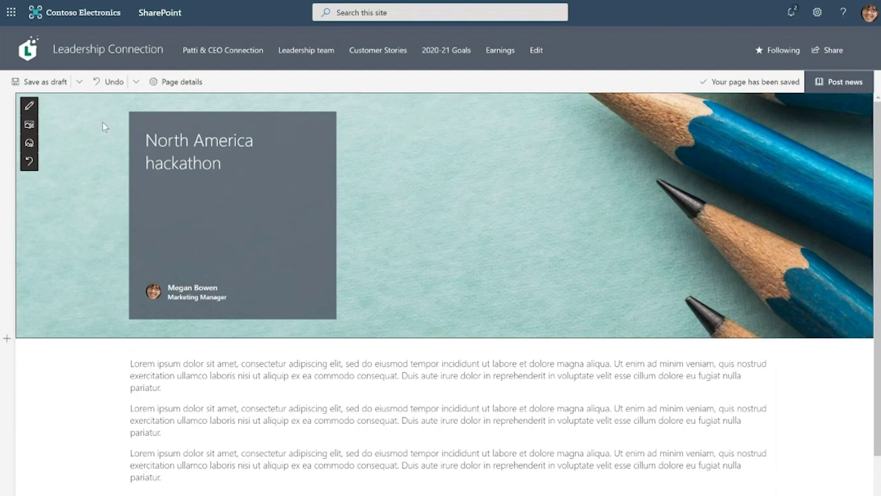
- Browse the image sources, search the stock images for "computer", and replace the title banner picture with the green circuit board image
click(29, 126)
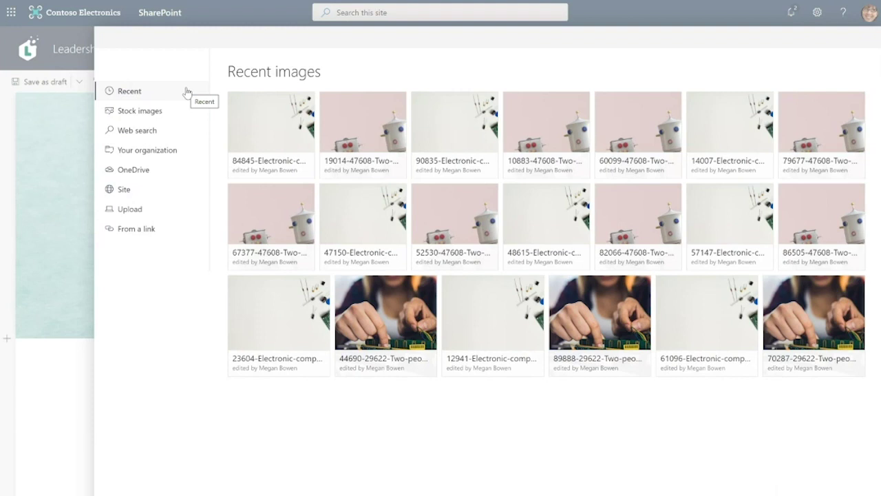
click(185, 111)
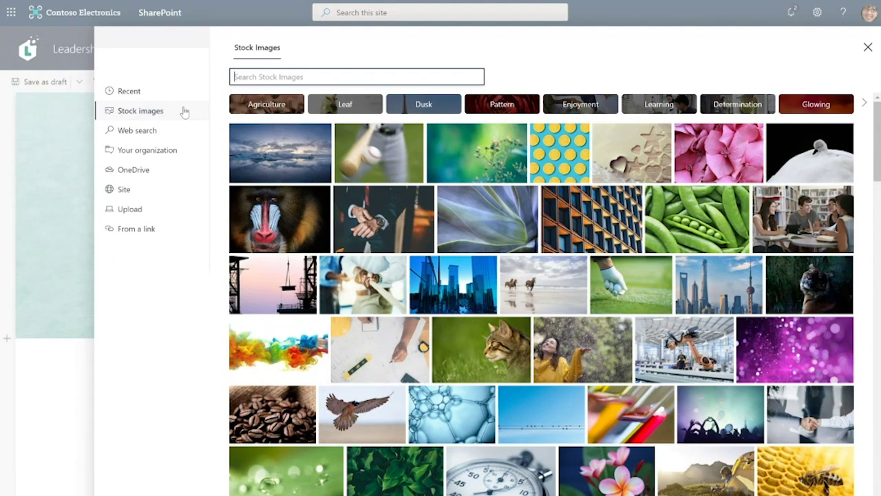
click(179, 131)
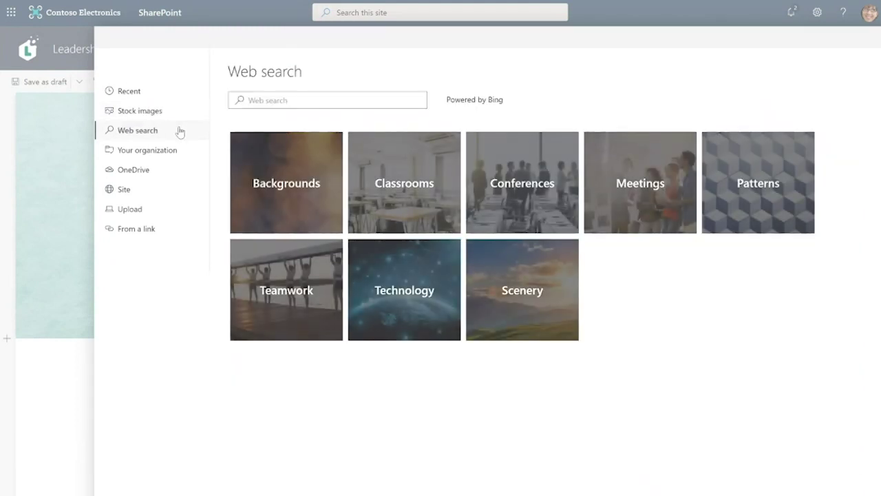
click(184, 151)
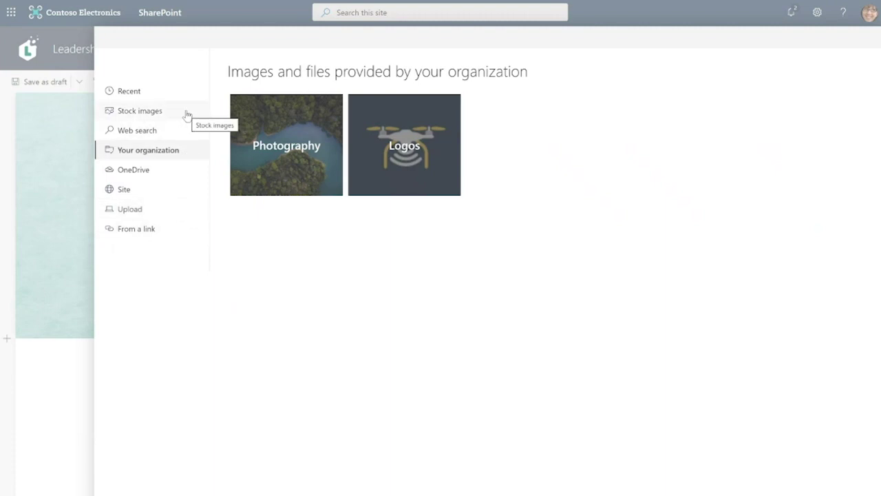
click(166, 117)
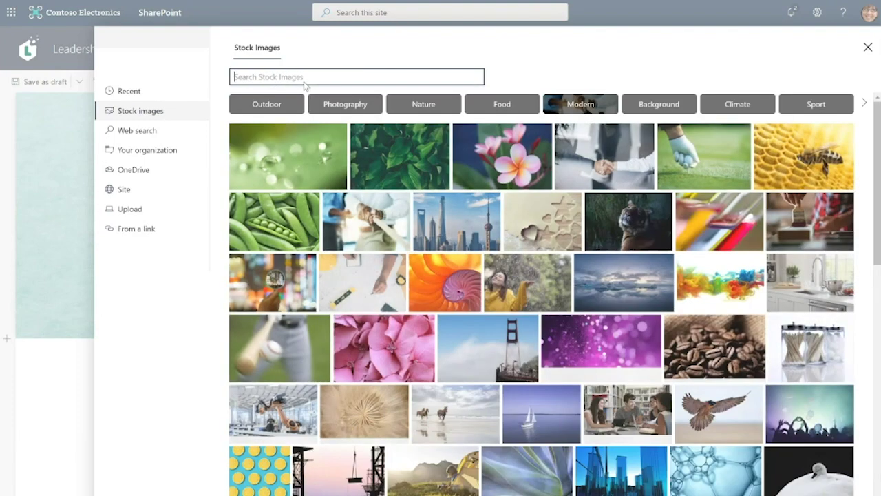
text(computer)
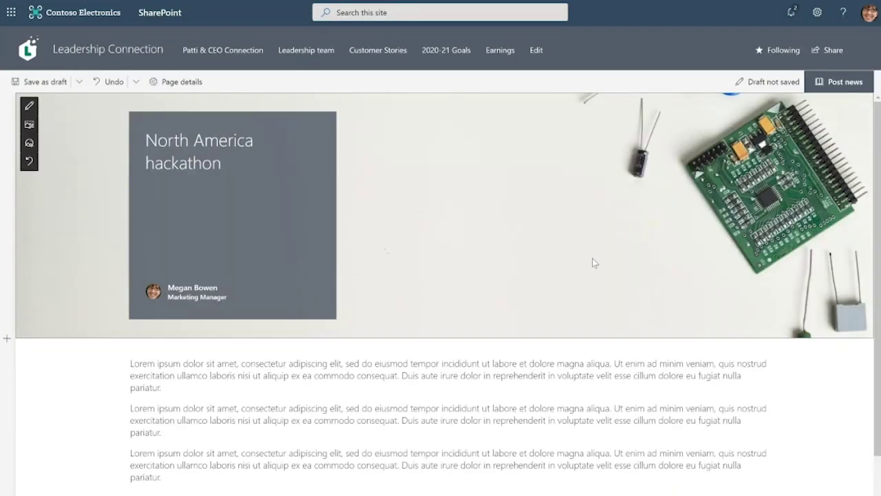
- Clear the lorem ipsum placeholder paragraphs from the body text block and view its text and table formatting options
click(426, 424)
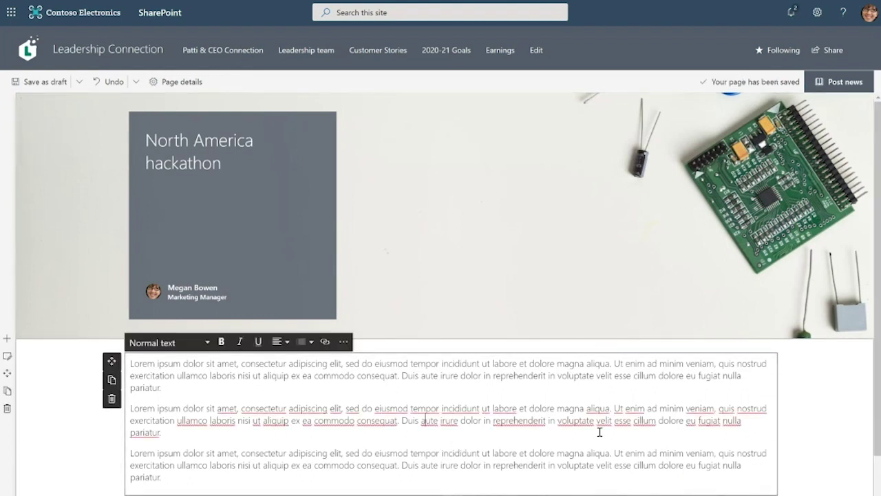
key(ctrl+a)
key(Delete)
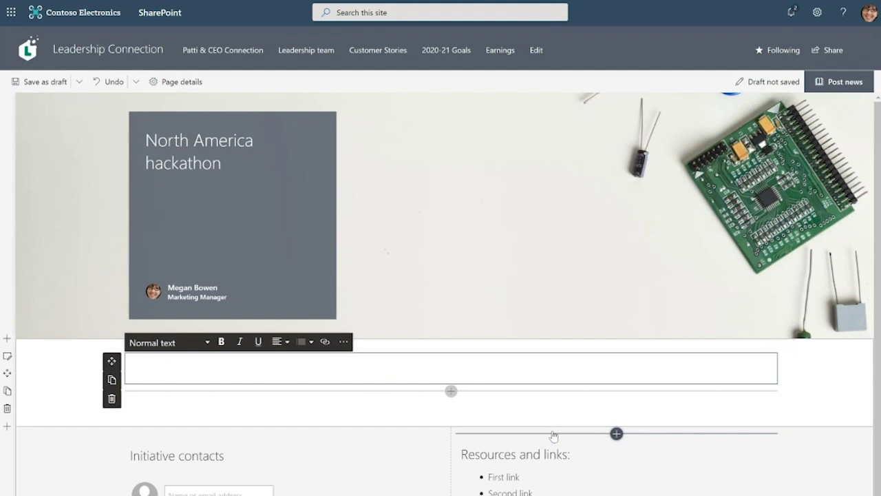
click(343, 342)
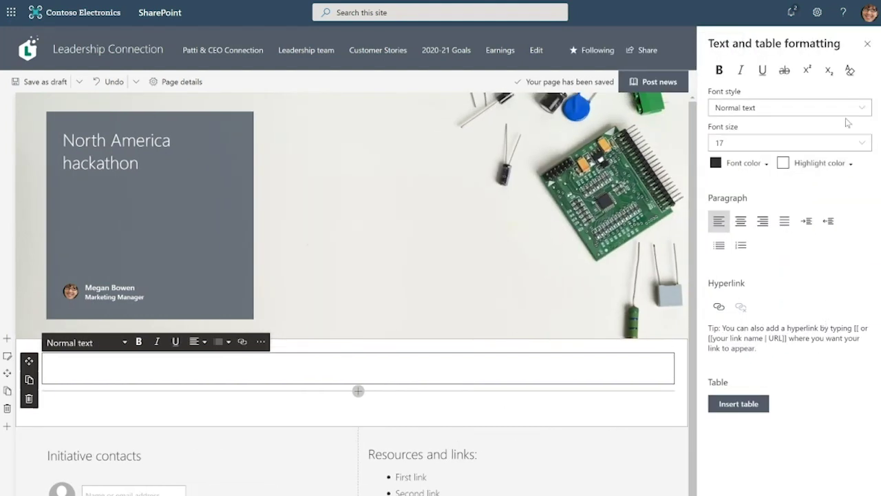
click(866, 45)
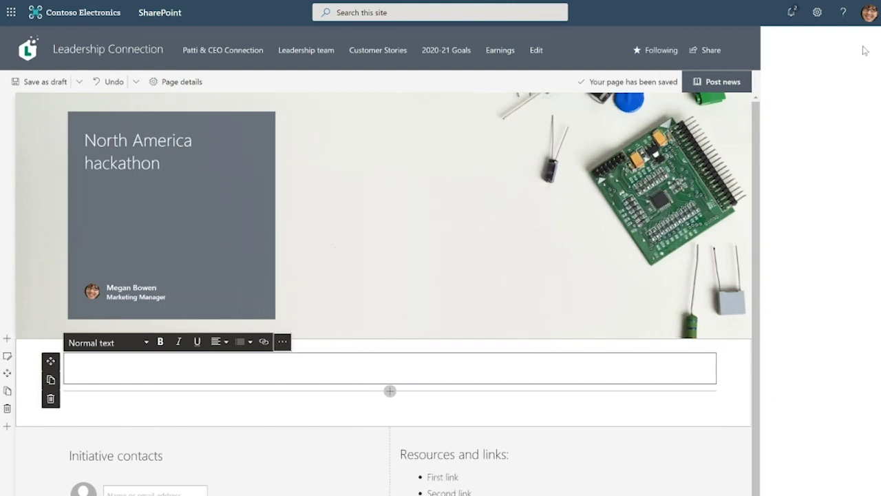
- Copy all the text of the "hackathon text" Word document into the empty body text block and remove the trailing blank lines
click(398, 363)
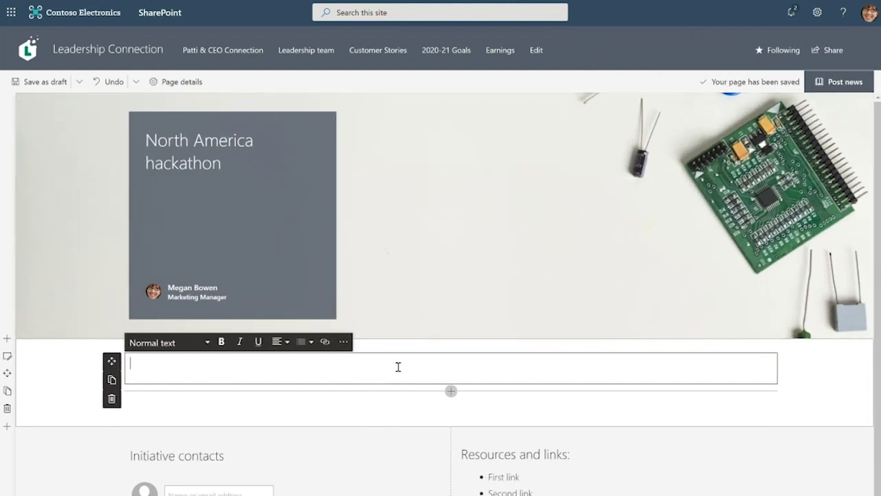
key(super)
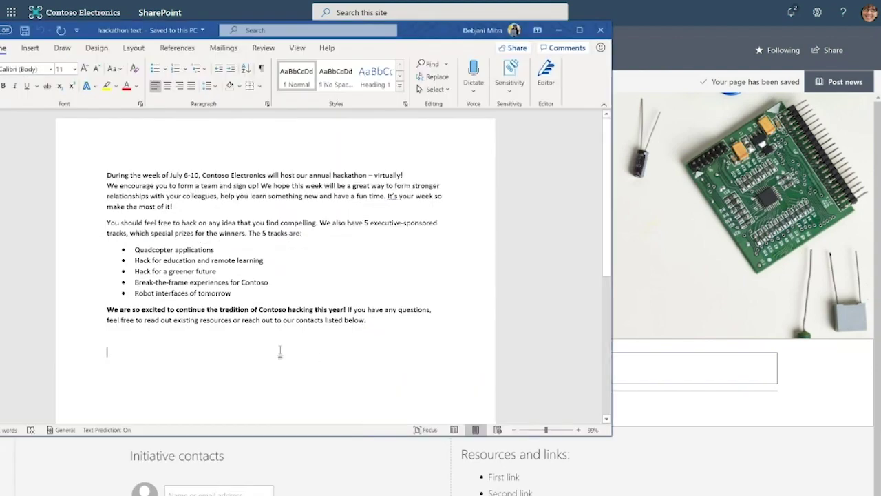
key(ctrl+a)
click(653, 372)
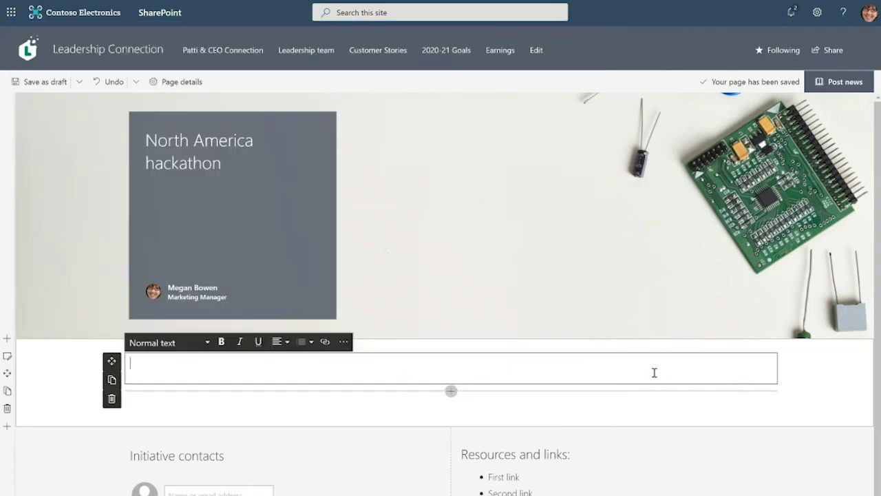
text(During the week of July 6-10, Contoso Electronics will host our annual hackathon – virtually! We encourage you to form a team and sign up! We hope this week will be a great way to form stronger relationships with your colleagues, help you learn something new and have a fun time. It's your week so make the most of it! You should feel free to hack on any idea that you find compelling. We also have 5 executive-sponsored tracks, which special prizes for the winners. The 5 tracks are: Quadcopter applications Hack for education and remote learning Hack for a greener future Break-the-frame experiences for Contoso Robot interfaces of tomorrow We are so excited to continue the tradition of Contoso hacking this year! If you have any questions, feel free to read our existing resources or reach out to our contacts listed below.)
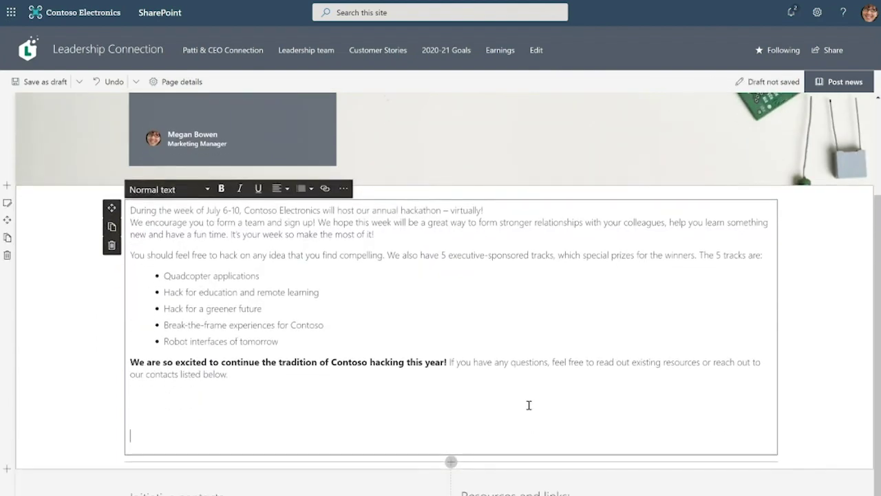
key(BackSpace)
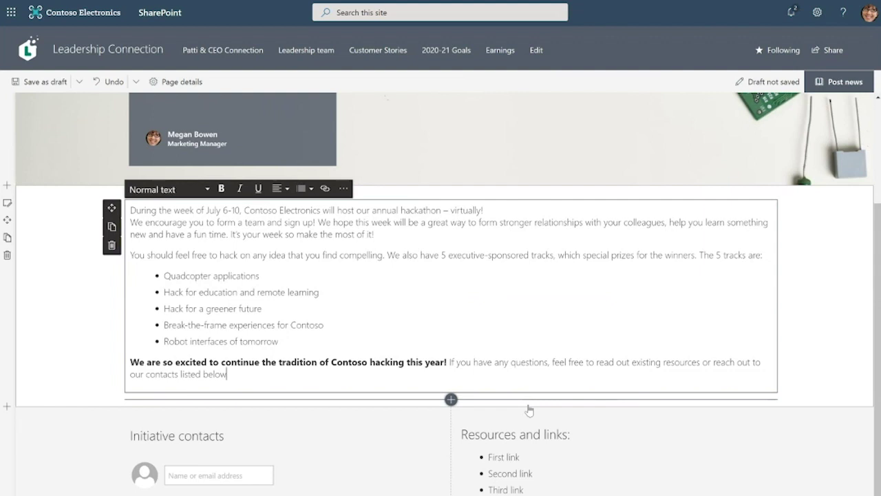
click(787, 350)
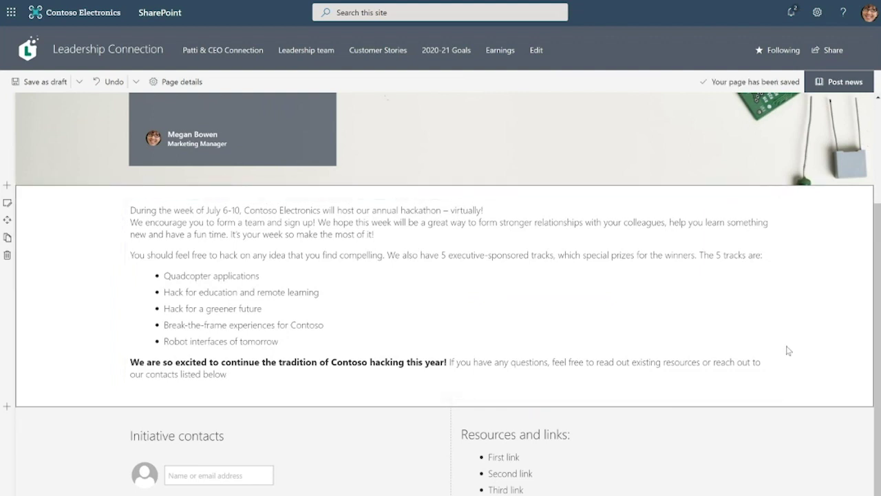
- Add the image 29622-Two-people-tinkering-with-an-electronic-circuitboard from the News pics folder to the body text section
key(super)
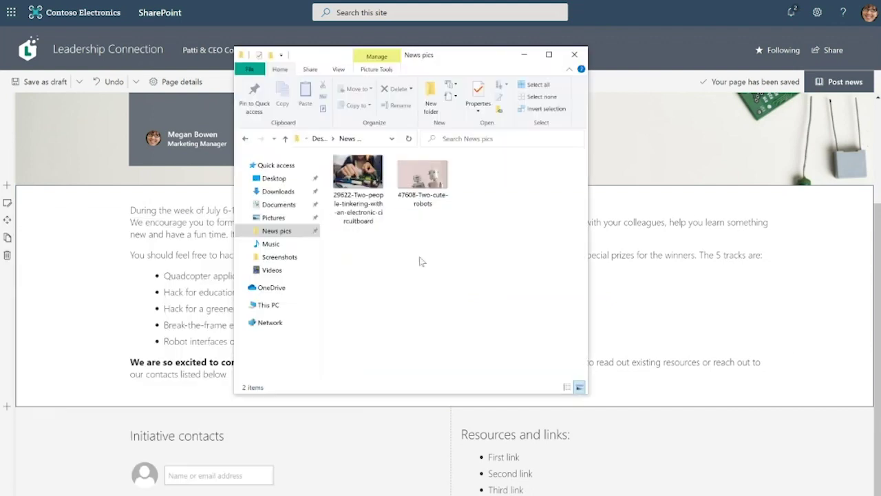
drag(355, 172, 822, 350)
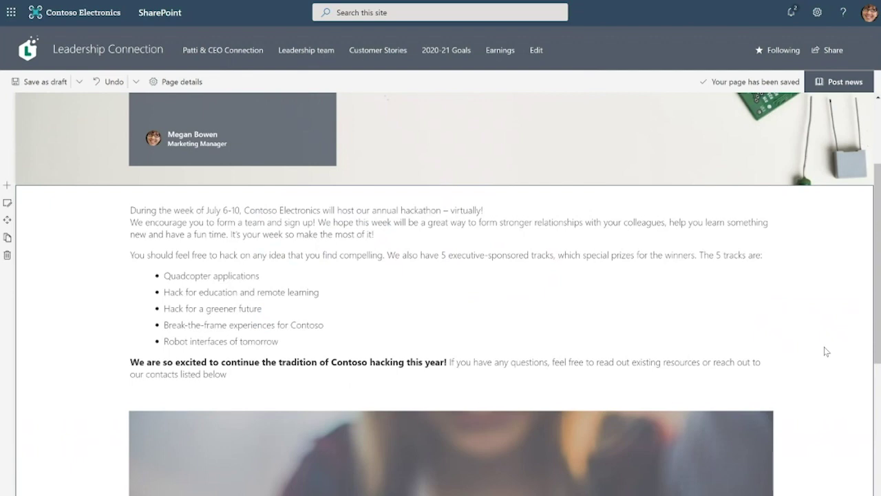
scroll(474, 366, down, 2)
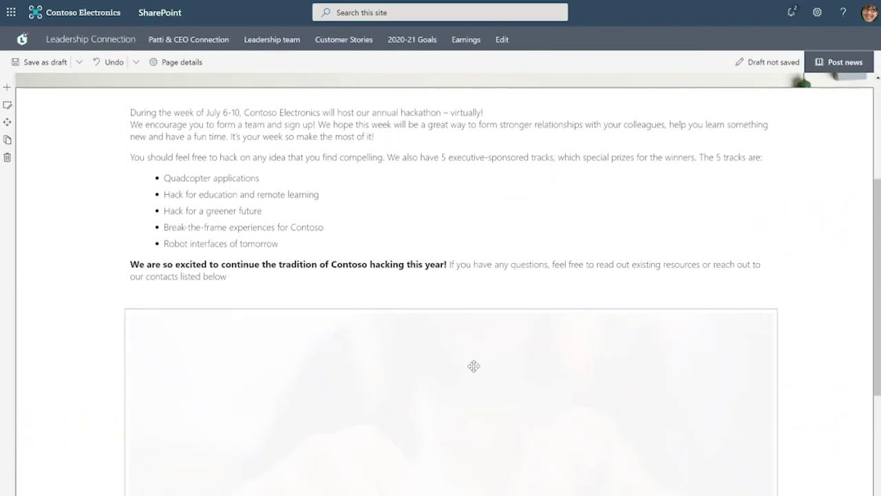
scroll(474, 366, down, 2)
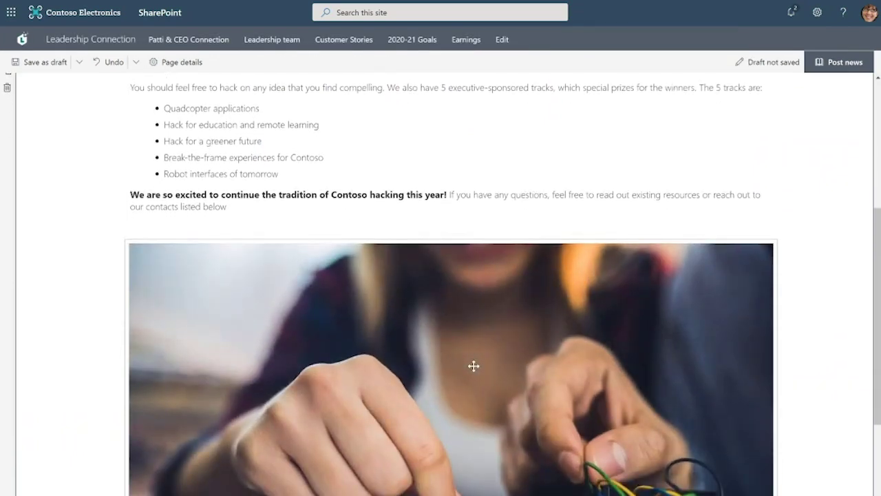
scroll(474, 365, up, 2)
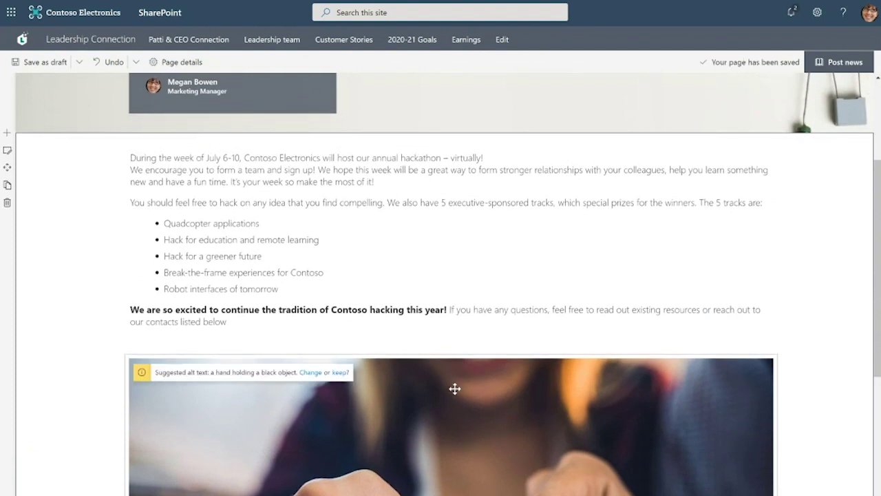
- Change the layout of the section holding the hackathon text and image to two columns
click(6, 153)
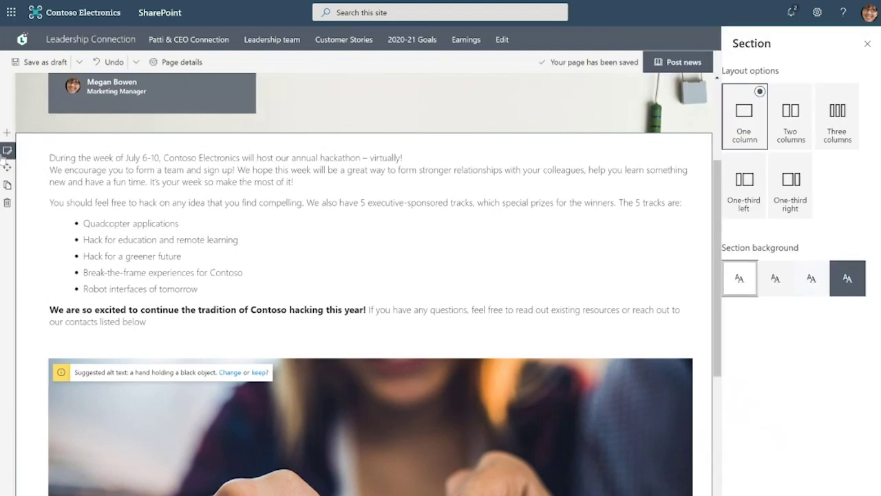
click(793, 124)
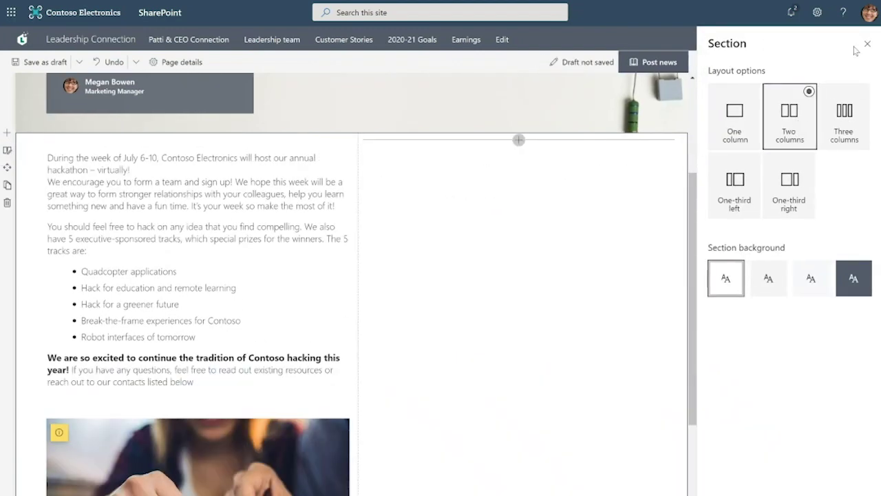
click(866, 43)
- Move the circuit board image into the empty second column beside the text and try resizing it from a lower corner
scroll(396, 494, down, 1)
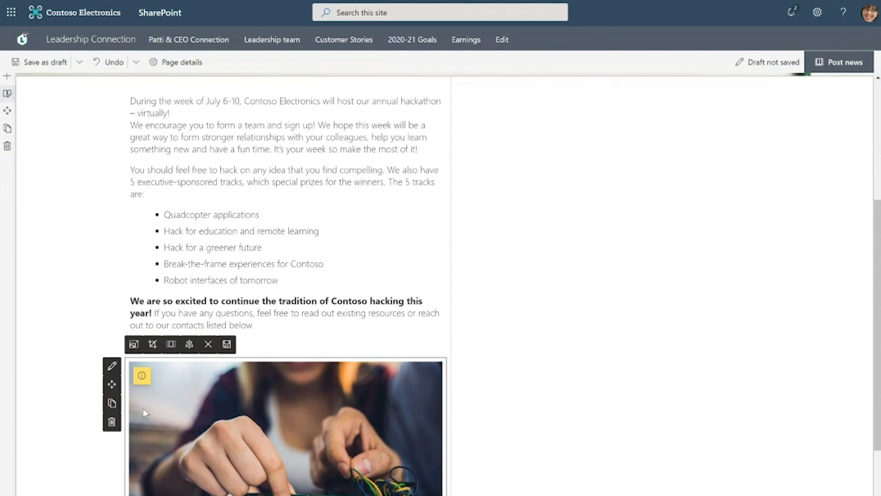
drag(113, 384, 572, 183)
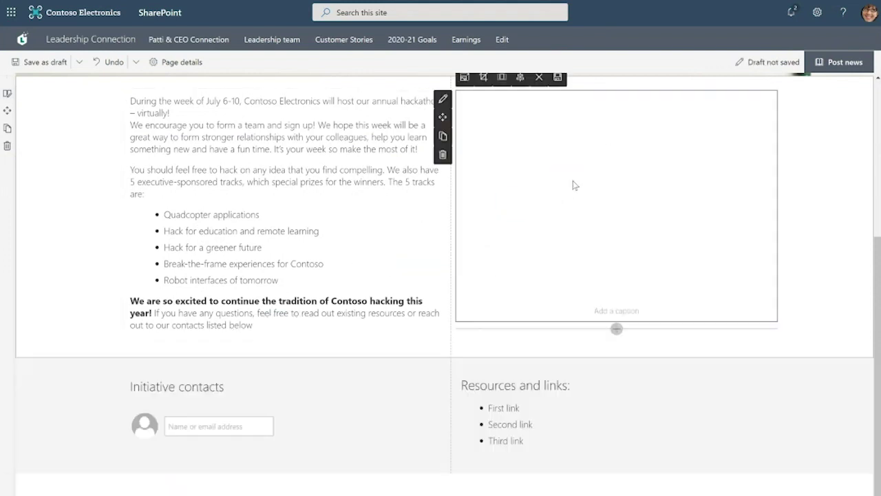
scroll(516, 209, down, 1)
click(518, 212)
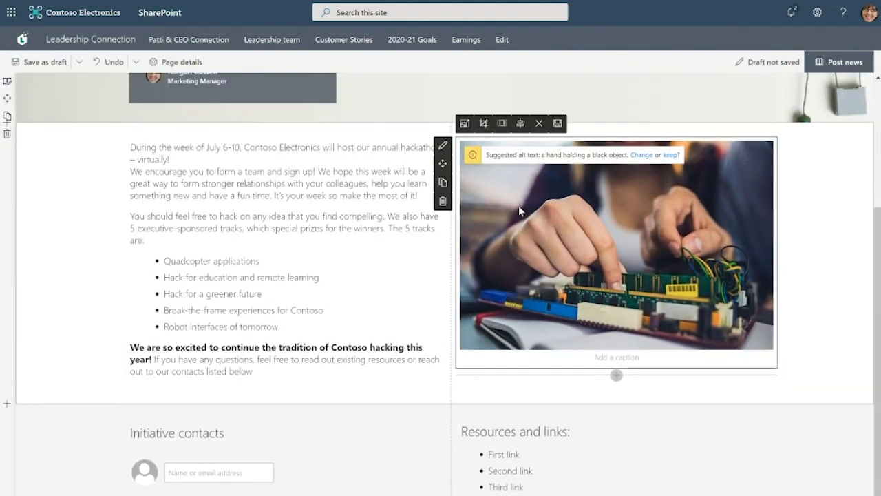
drag(461, 349, 481, 364)
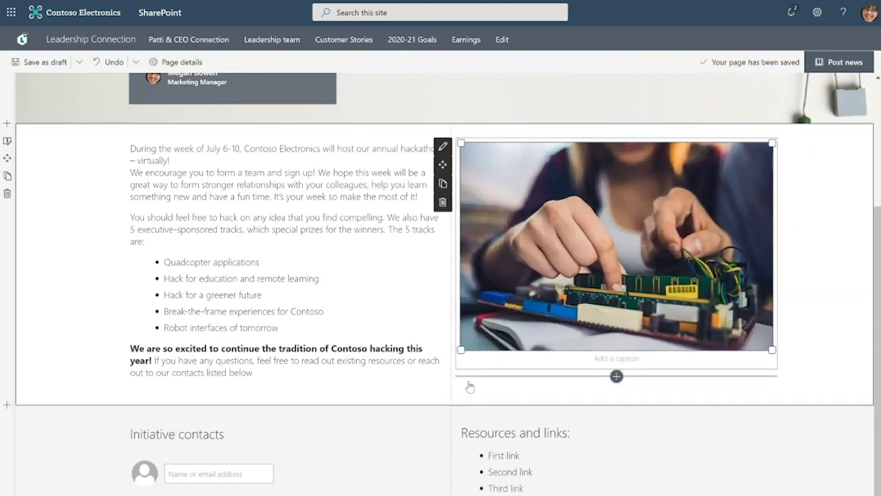
scroll(228, 372, down, 1)
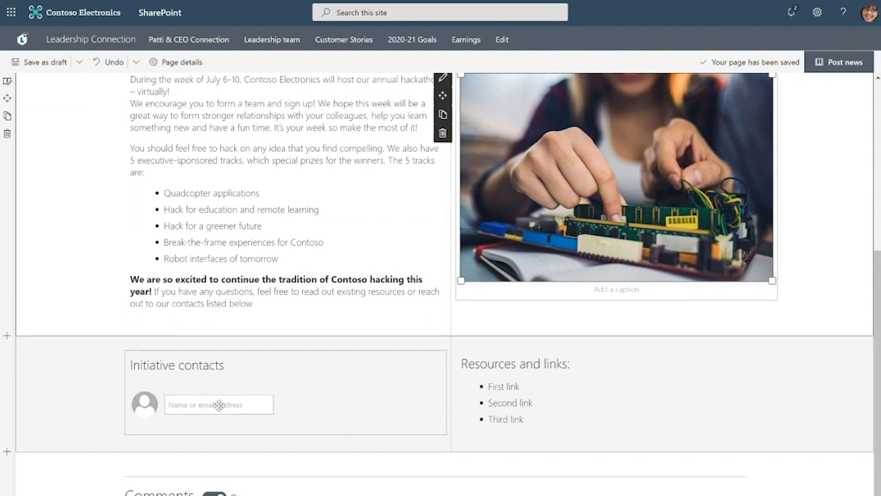
- Add the marketing manager and the marketing assistant as people in the Initiative contacts section
click(219, 404)
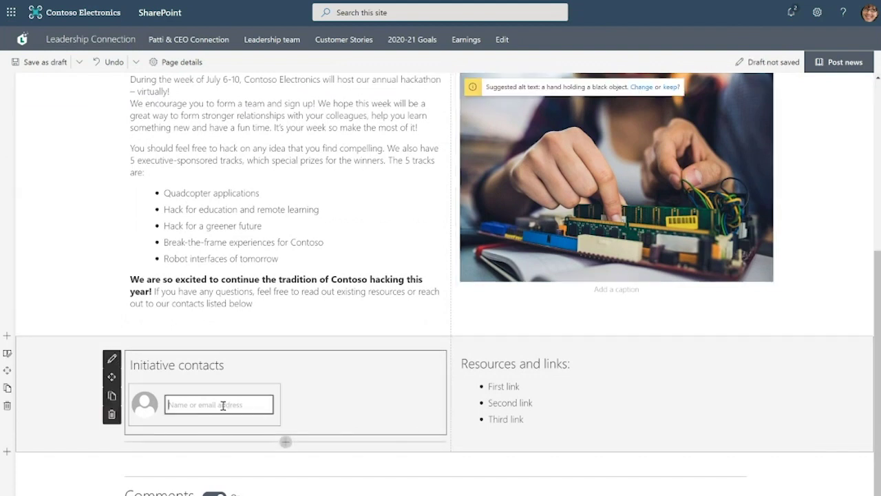
text(Megan)
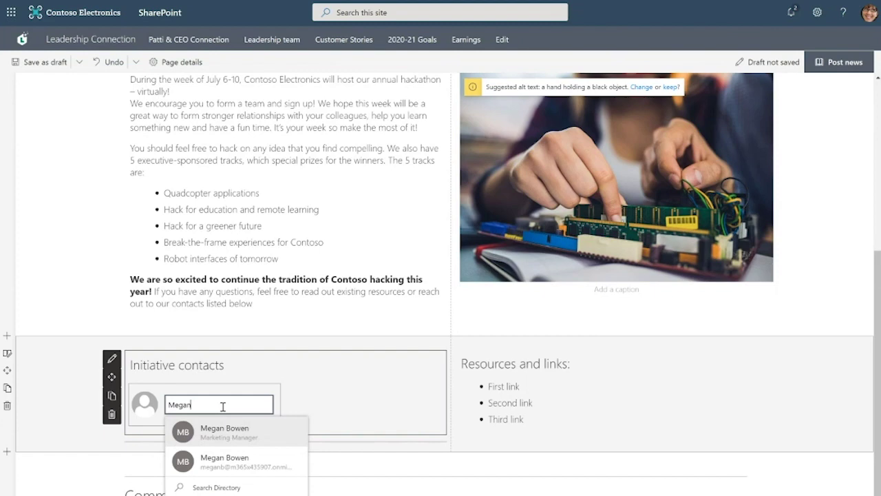
click(211, 433)
text(Alex)
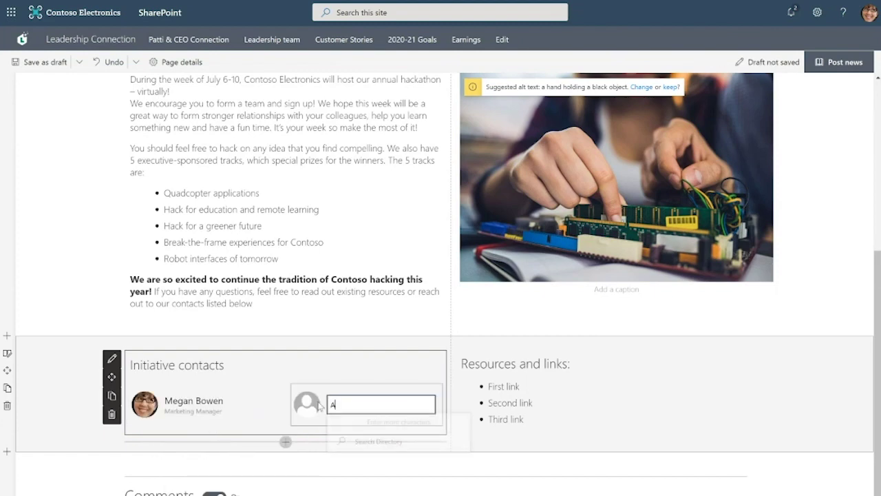
click(380, 240)
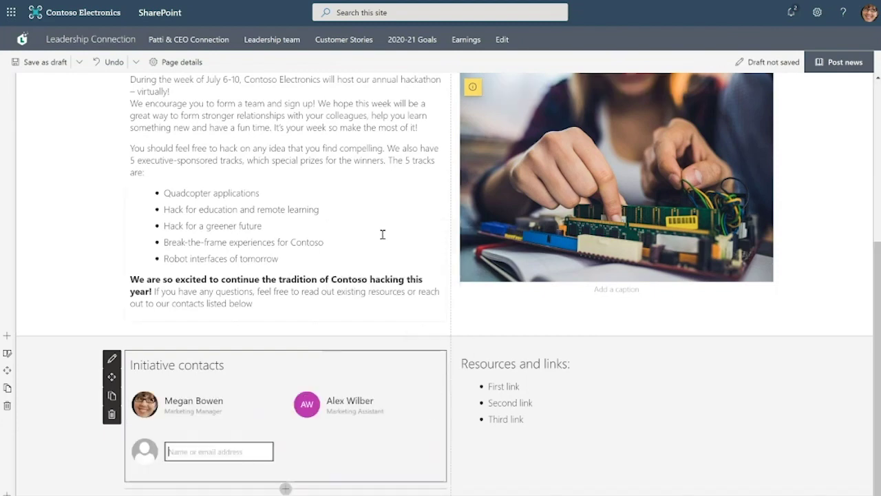
- Replace the placeholder text beside the contacts with the heading "Resources and links:" followed directly by an empty bulleted list
click(547, 421)
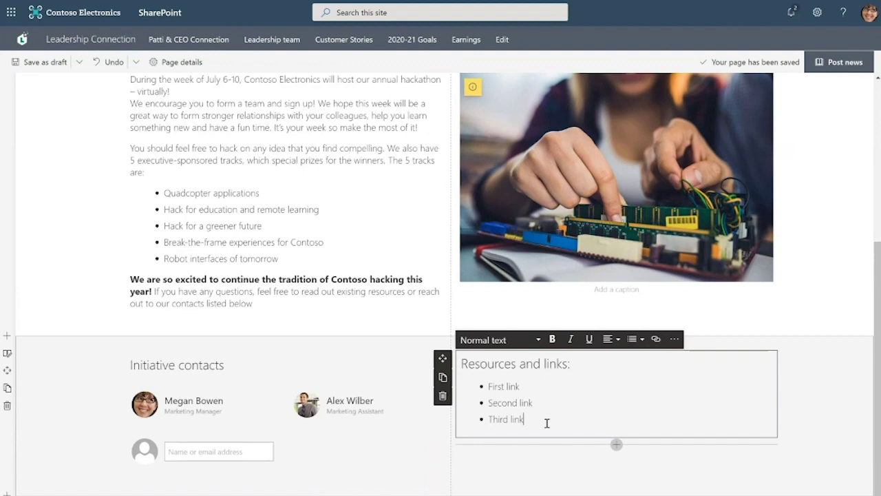
key(BackSpace)
drag(547, 422, 486, 349)
key(BackSpace)
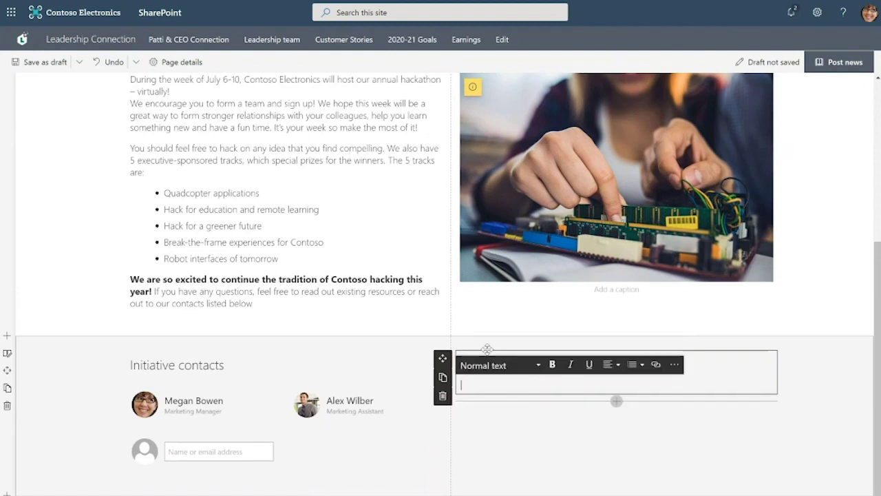
text(Resources and links:)
key(Return)
text(*)
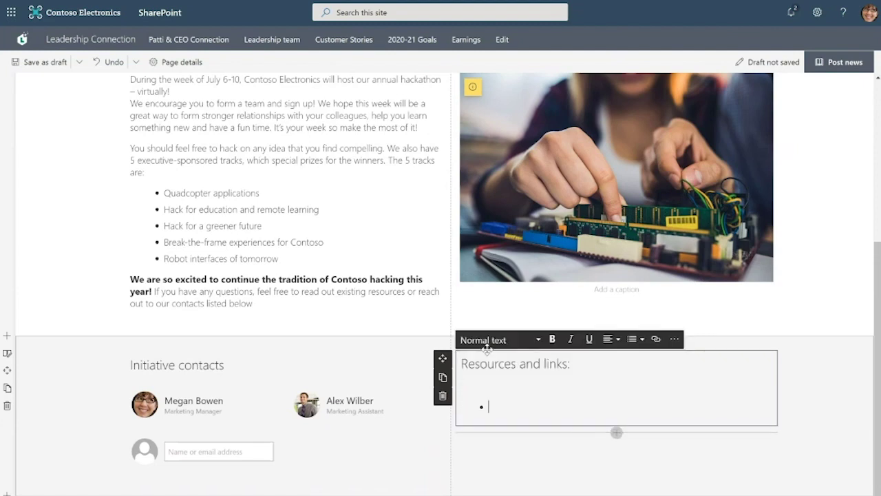
key(Up)
key(BackSpace)
key(Down)
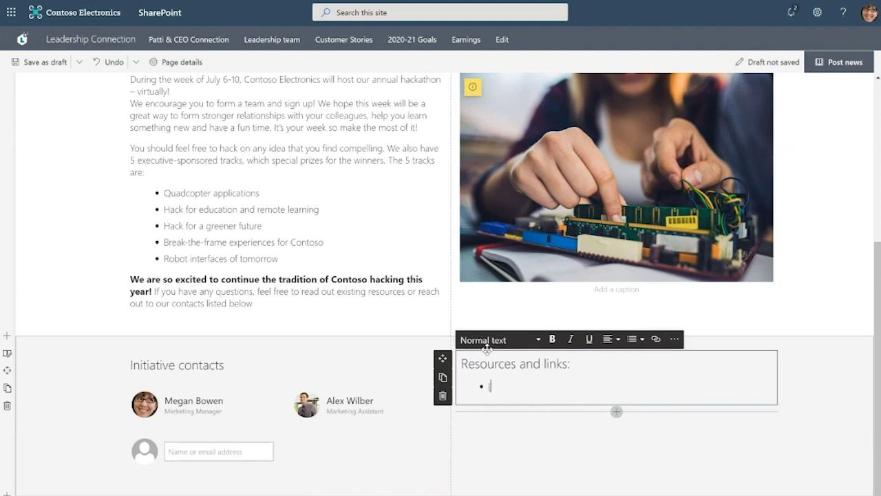
- Insert bulleted page links to "Contoso innovation guidelines" and "Contoso hackathon 2019 results" under the resources heading
text([[gui)
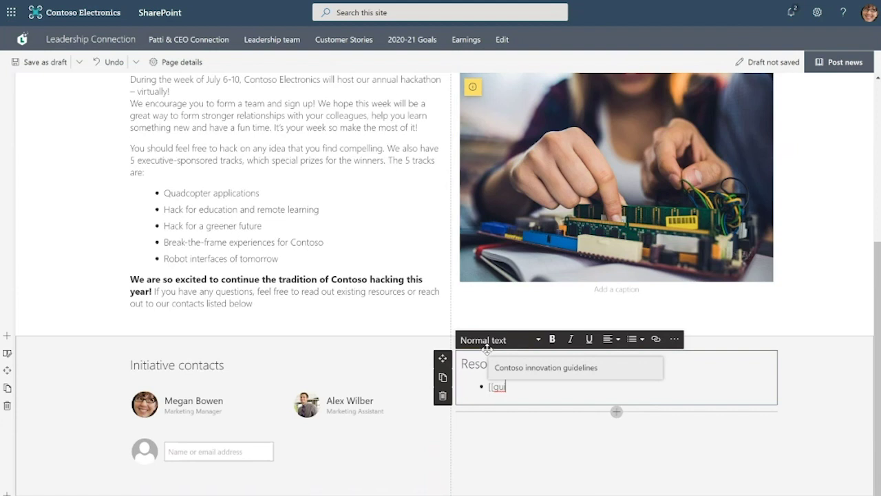
key(Return)
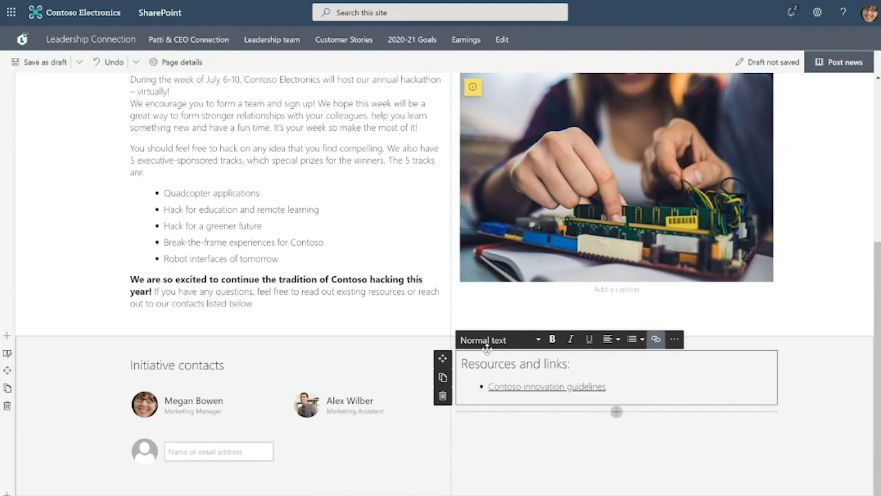
key(Return)
text([[hackath)
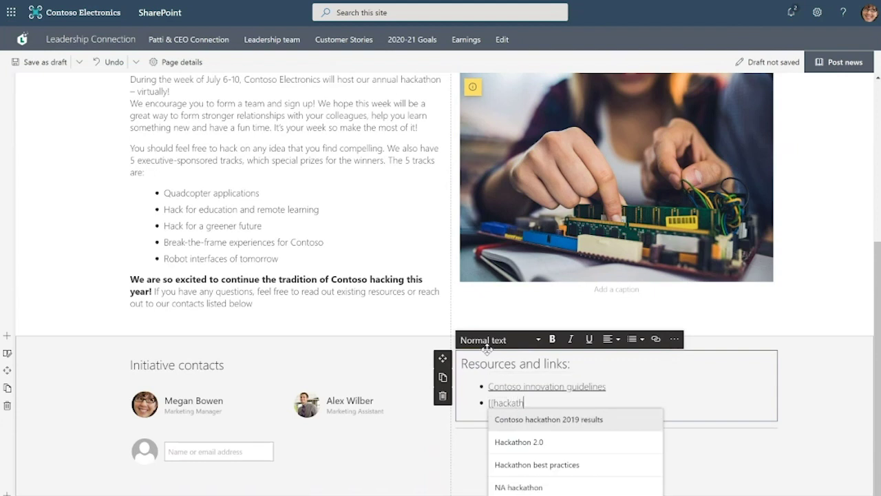
key(Return)
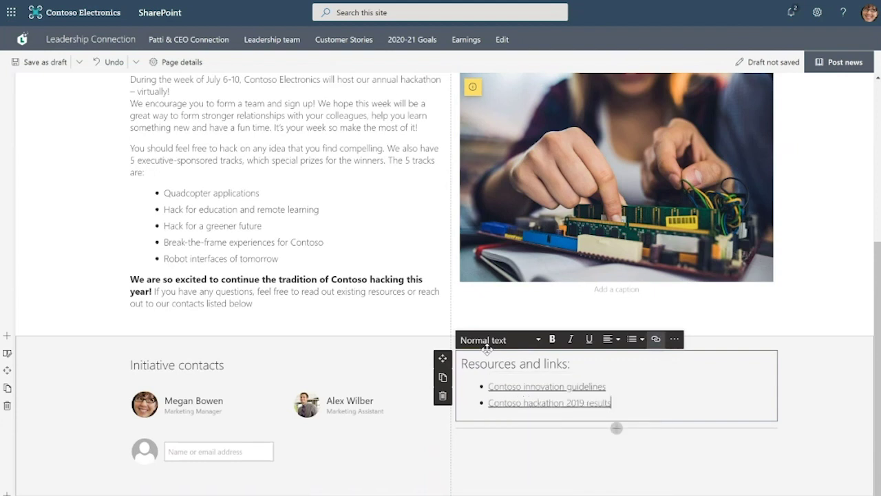
click(850, 468)
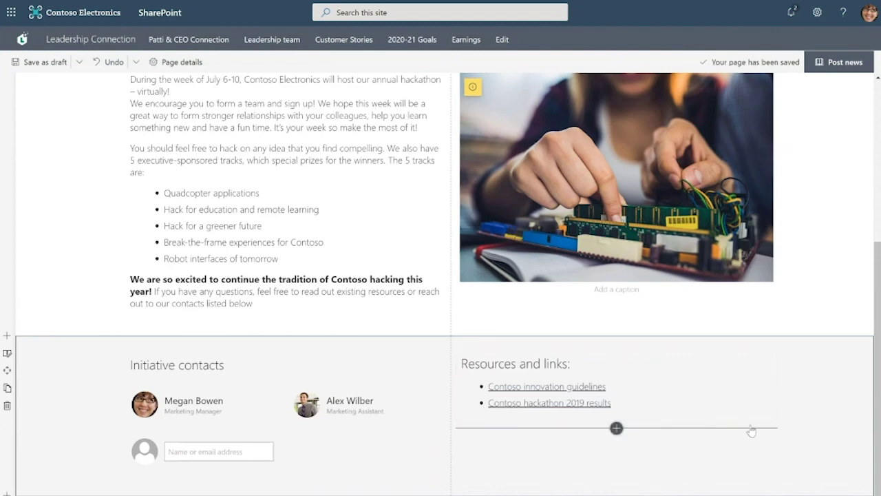
- Turn on scheduling in the page details and set the publish time to 6/5/2020 11:00 AM
scroll(806, 427, up, 4)
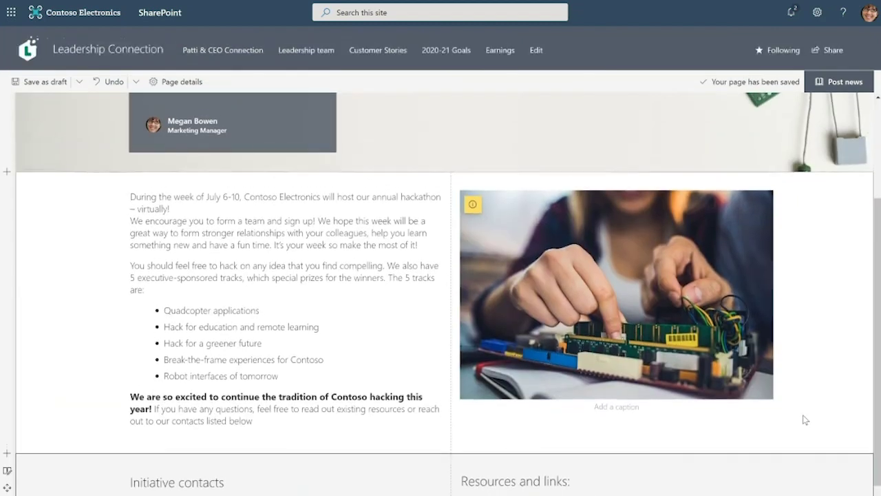
scroll(811, 417, up, 1)
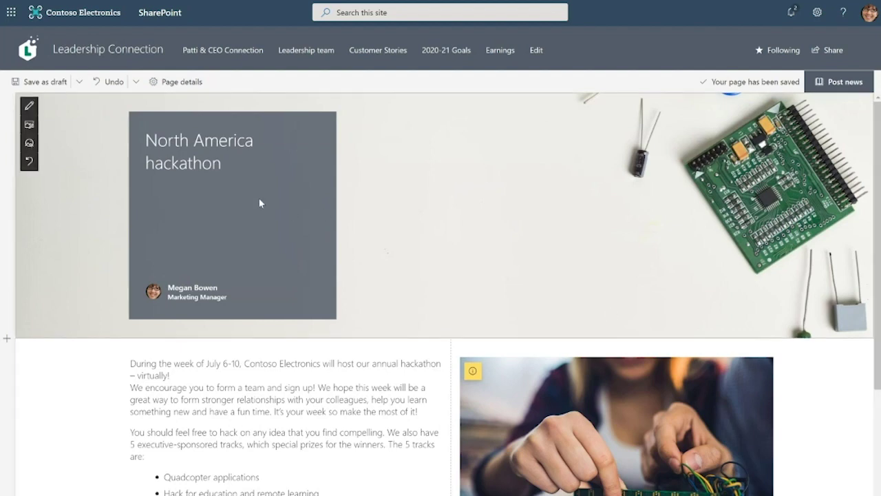
click(180, 82)
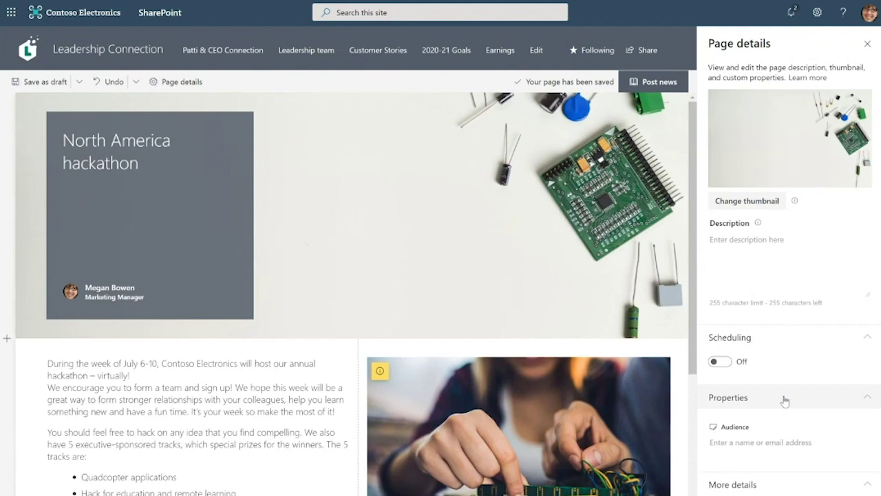
click(720, 361)
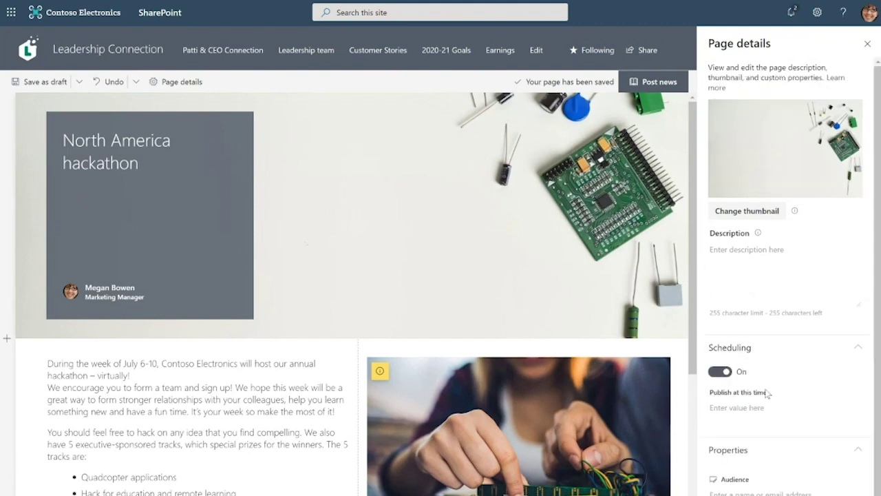
click(852, 408)
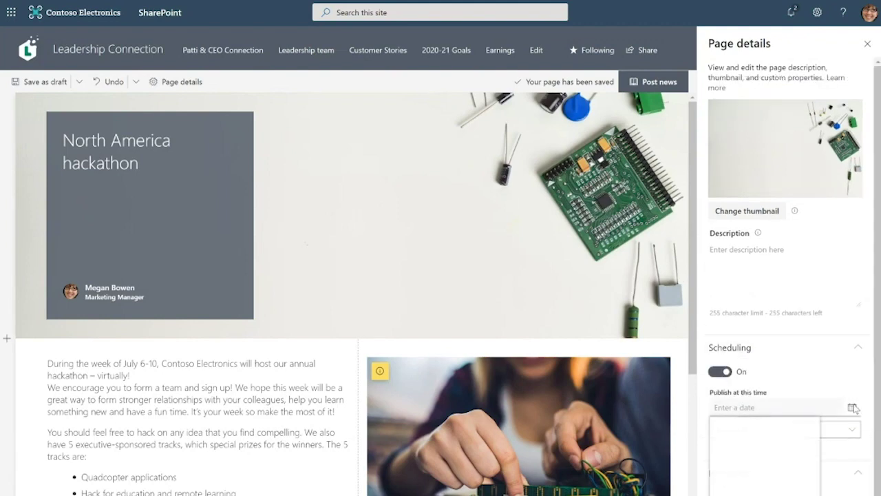
click(810, 424)
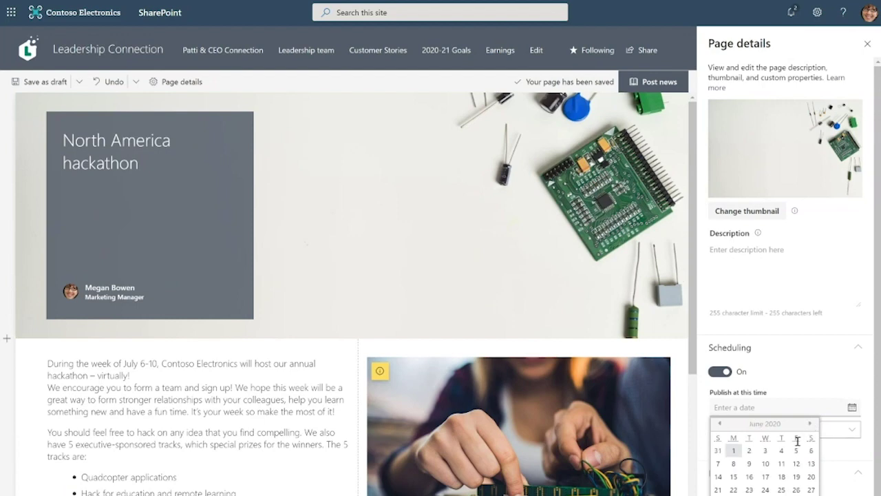
click(796, 451)
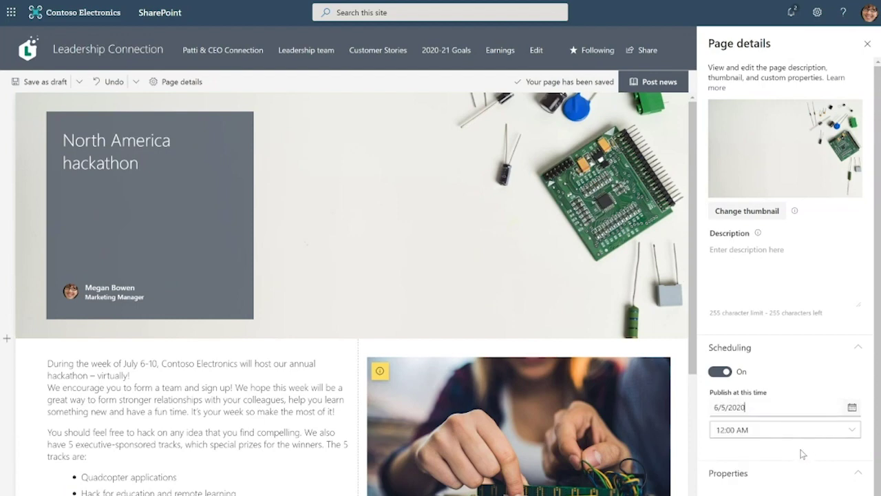
click(851, 431)
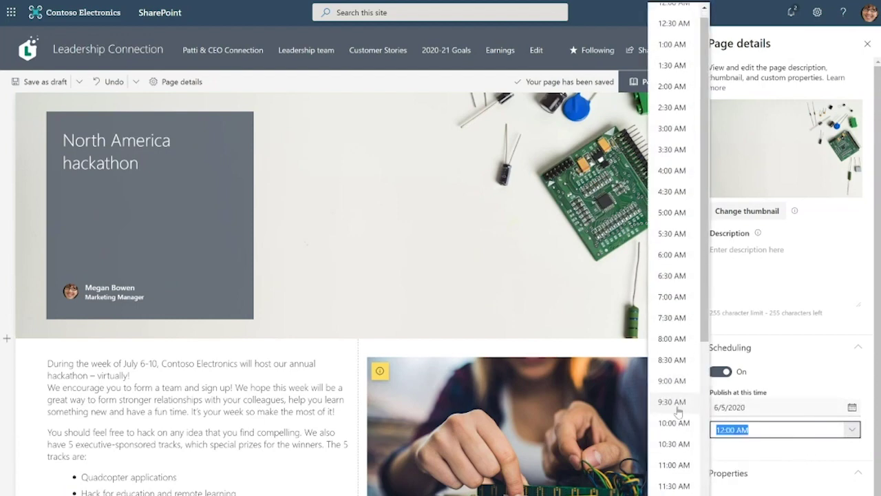
click(673, 465)
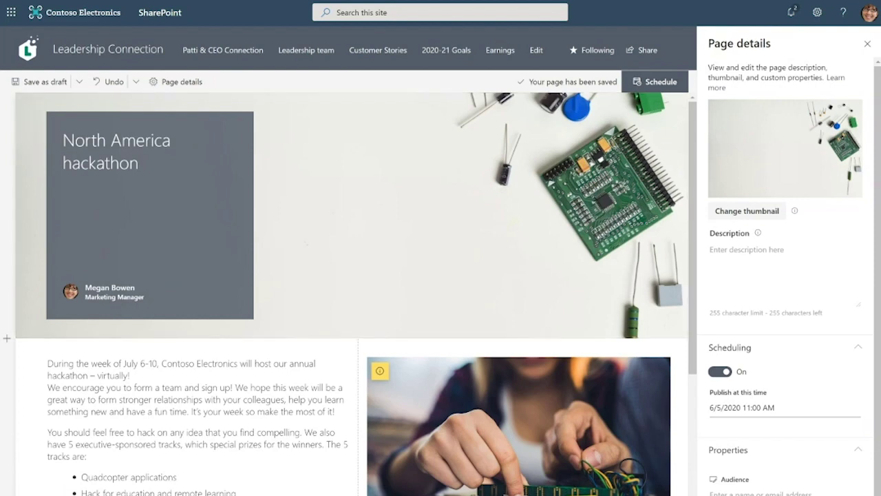
- Set the post's audience to the North America employees group and schedule the news post
click(774, 490)
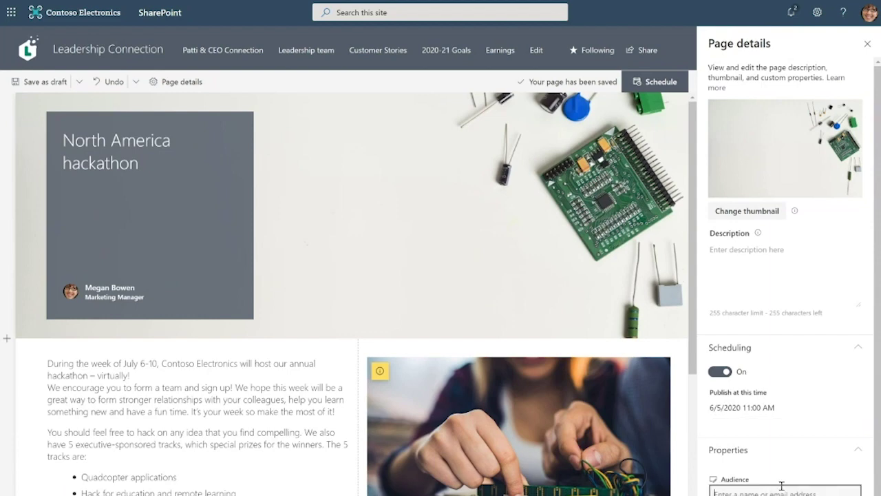
text(North Amer)
key(Return)
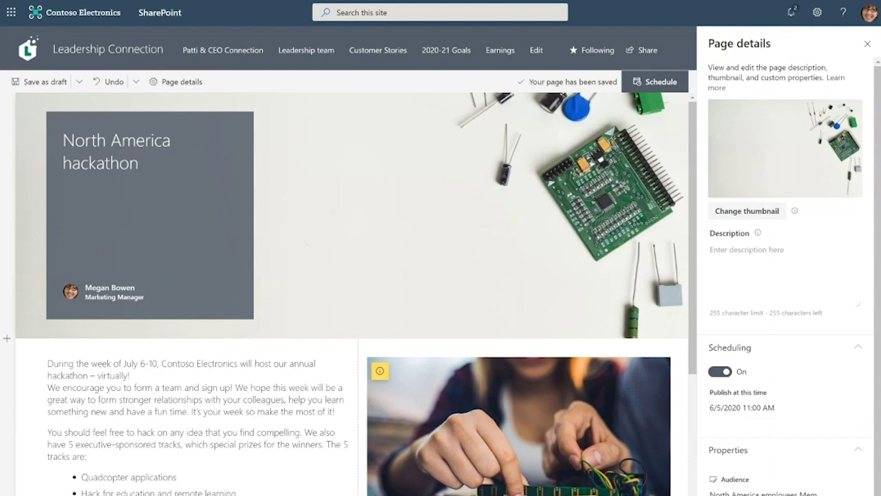
click(667, 81)
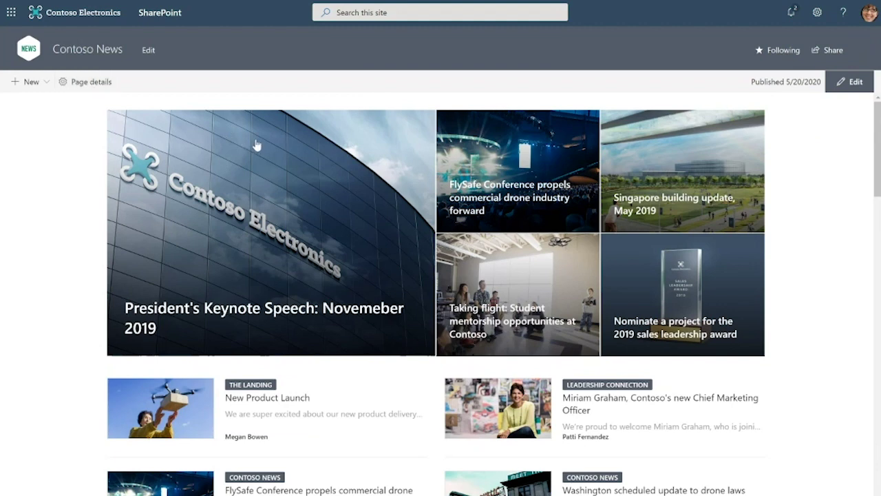
- Look over the Contoso News page, put it in edit mode and open the settings of its top tiled News web part
scroll(255, 144, down, 2)
scroll(256, 153, down, 2)
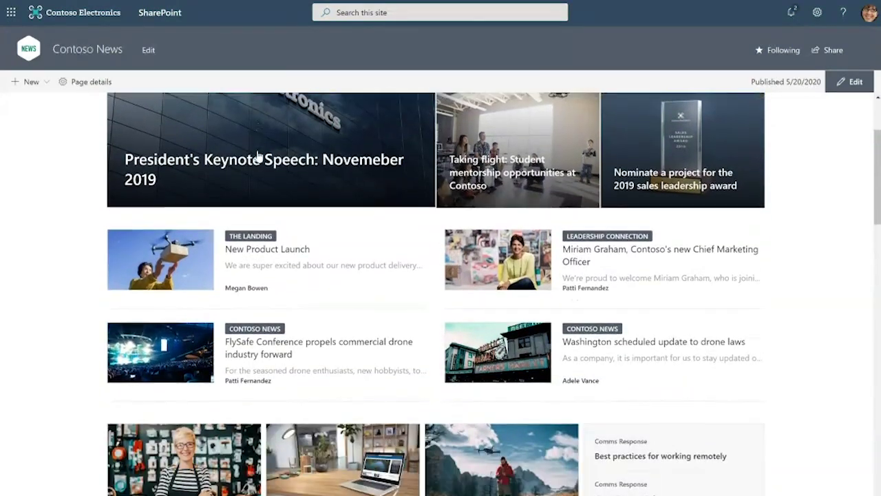
scroll(262, 155, down, 3)
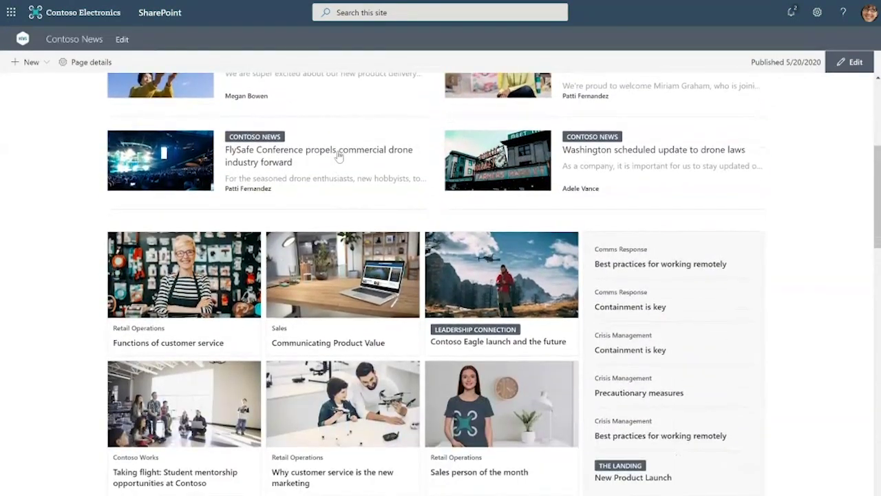
scroll(339, 157, up, 7)
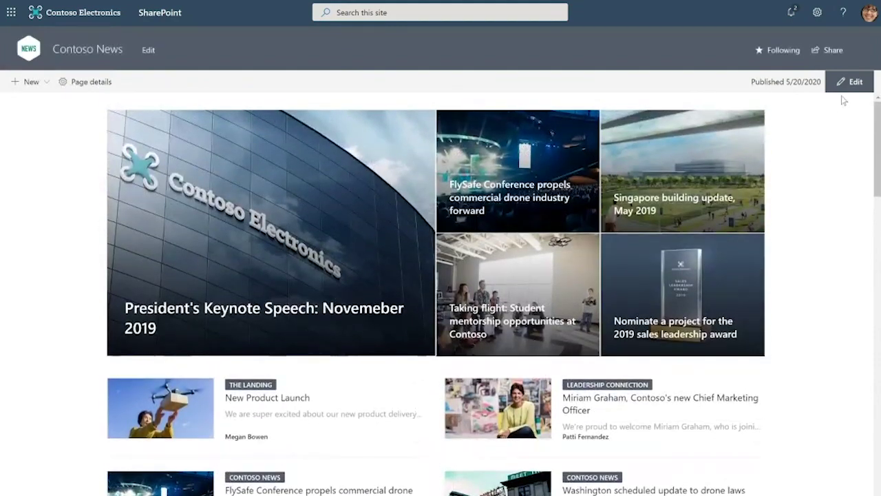
click(848, 82)
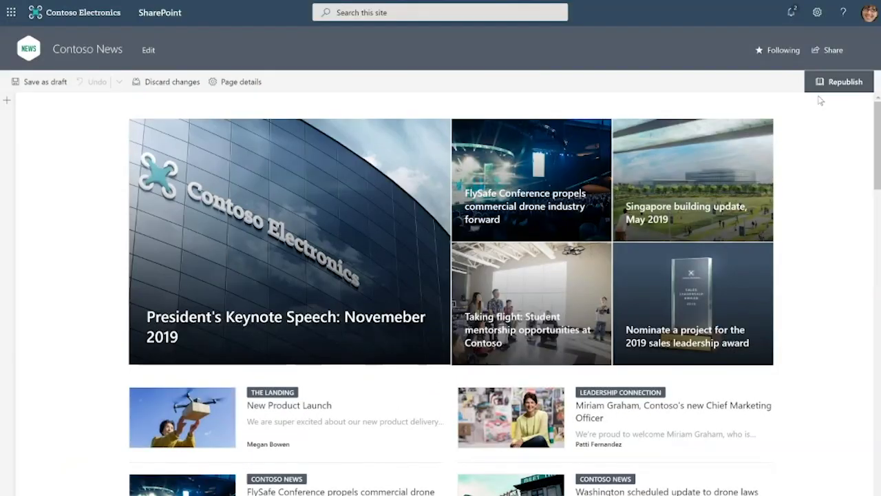
click(252, 199)
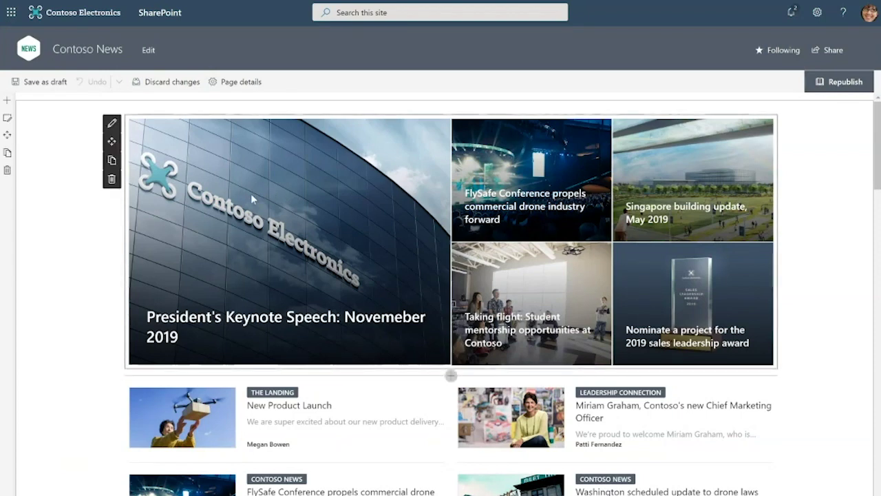
click(112, 127)
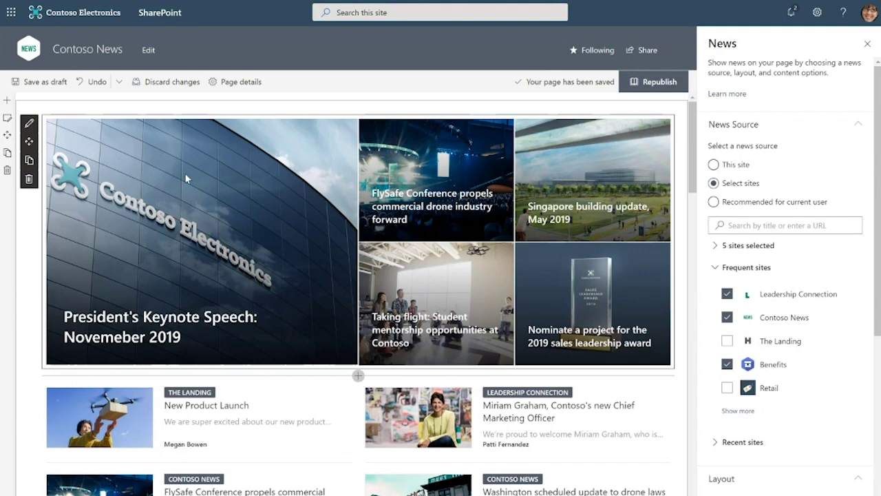
- Review the tiled web part's source, layout, filter and organize options, and open the settings of the News web part below it
scroll(780, 267, down, 1)
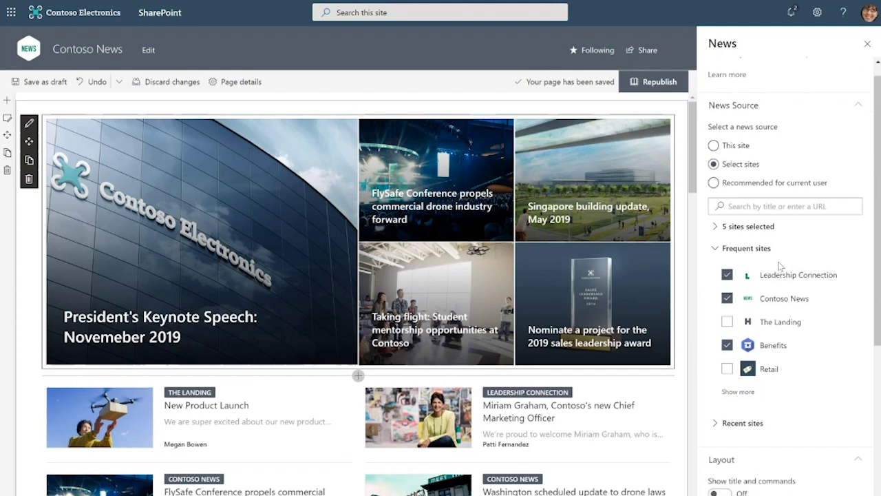
scroll(780, 267, down, 6)
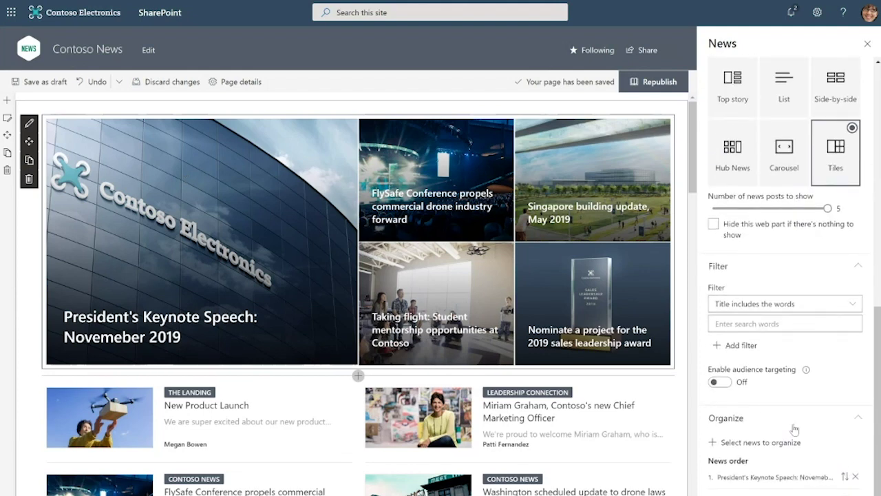
scroll(781, 419, down, 1)
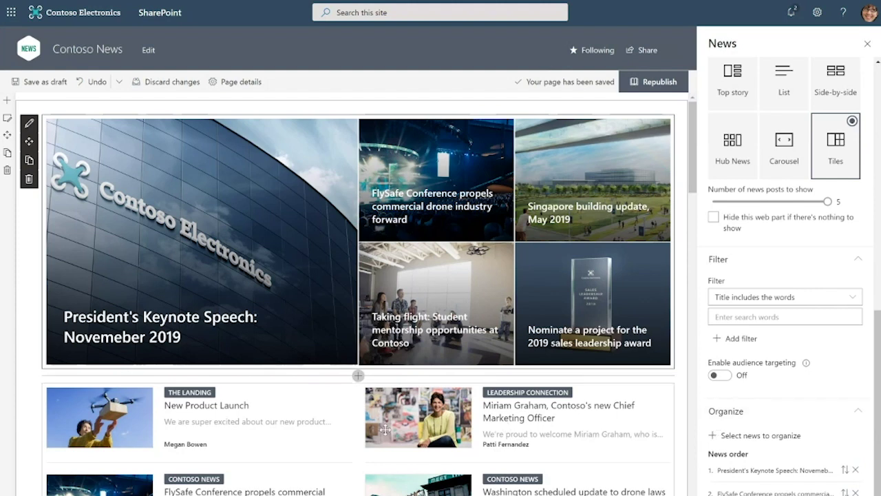
click(74, 415)
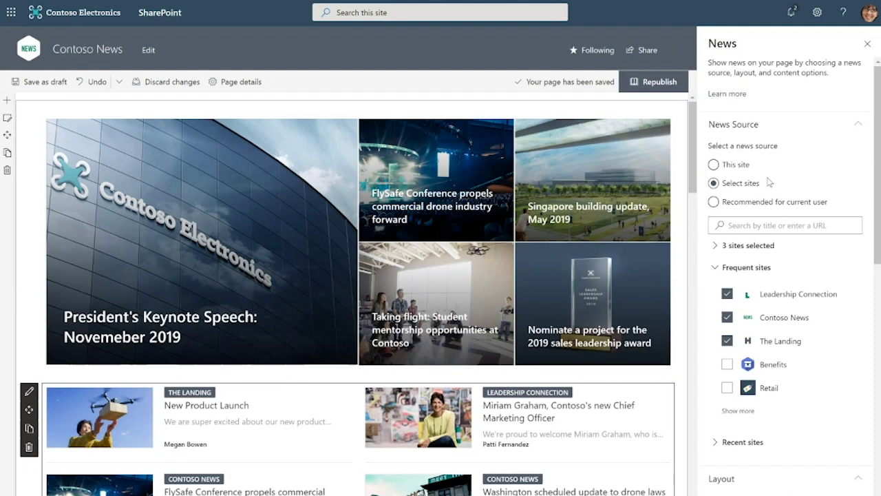
- Expand the selected source sites of the side-by-side News web part and review its layout, filter and audience targeting options
click(716, 246)
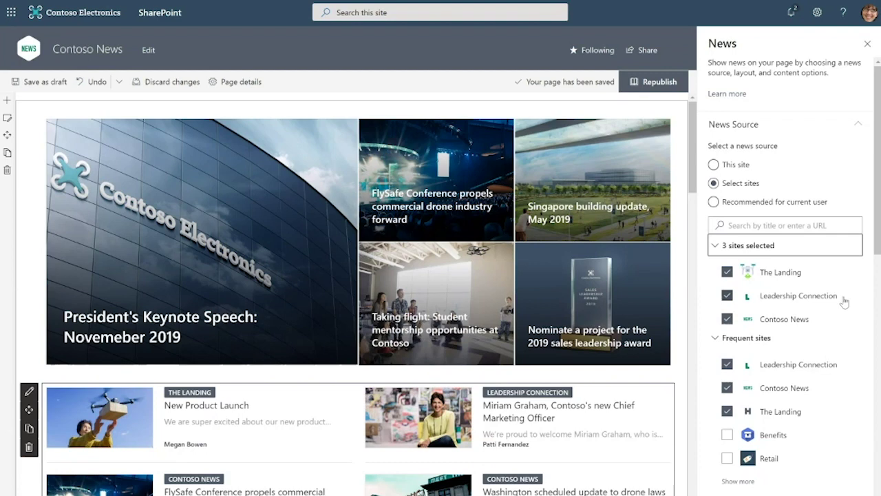
scroll(845, 310, down, 5)
scroll(845, 313, down, 4)
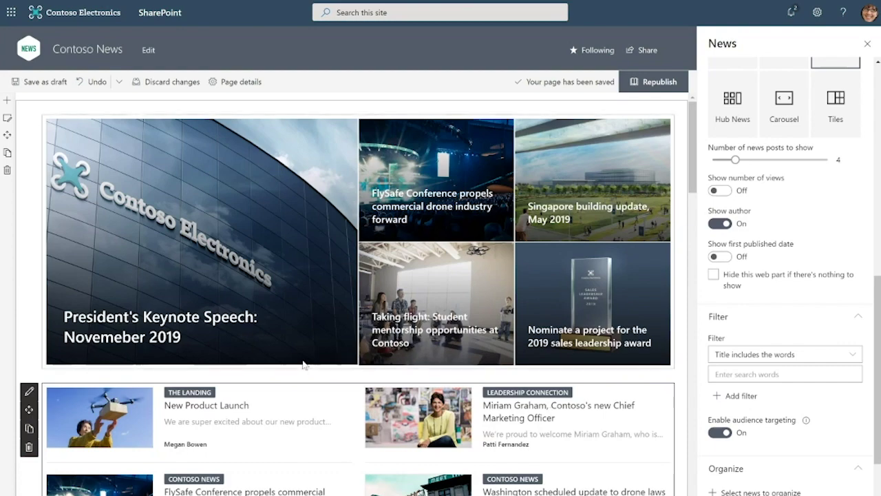
- Review the source and layout settings of the Hub News web part below the side-by-side news, and close its settings
scroll(323, 367, down, 1)
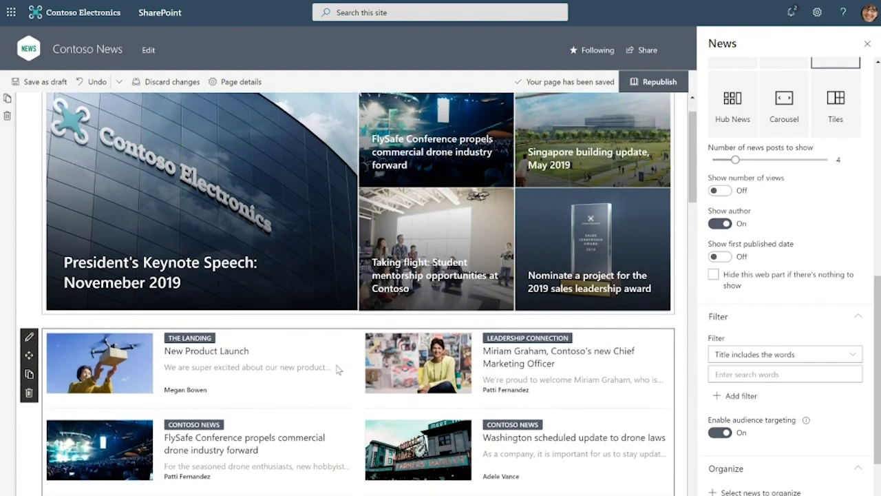
scroll(338, 370, down, 3)
click(126, 425)
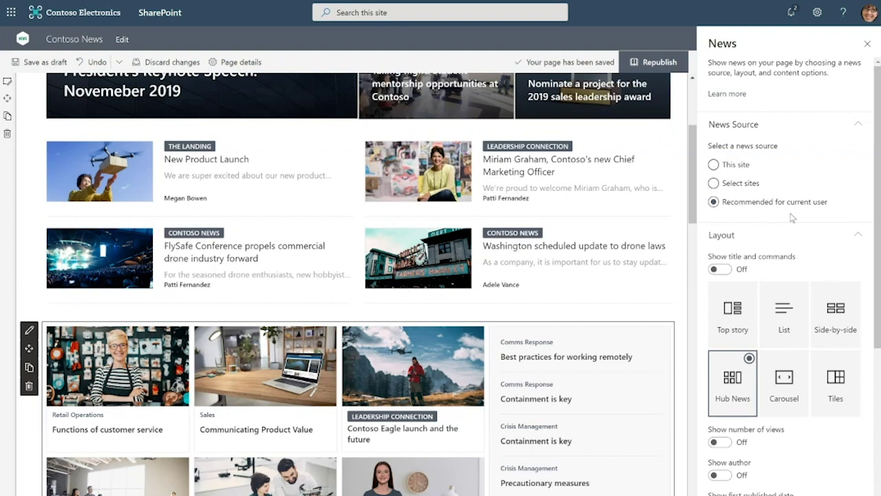
click(868, 44)
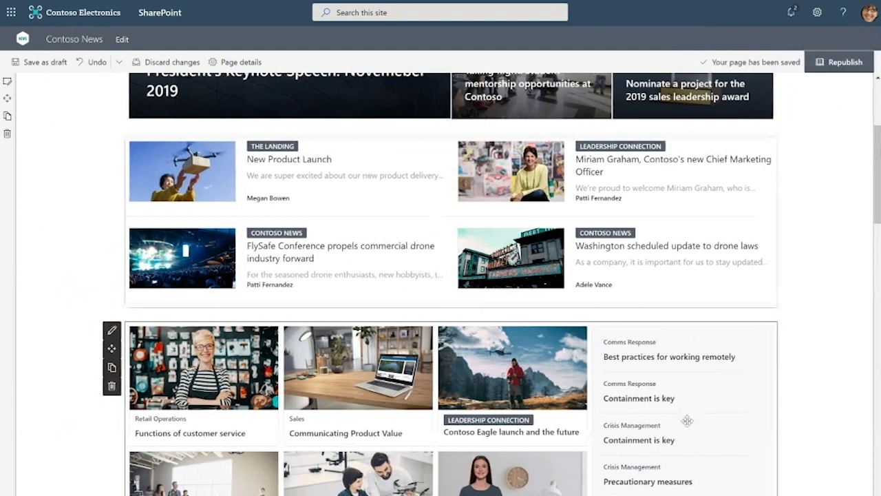
scroll(667, 421, down, 1)
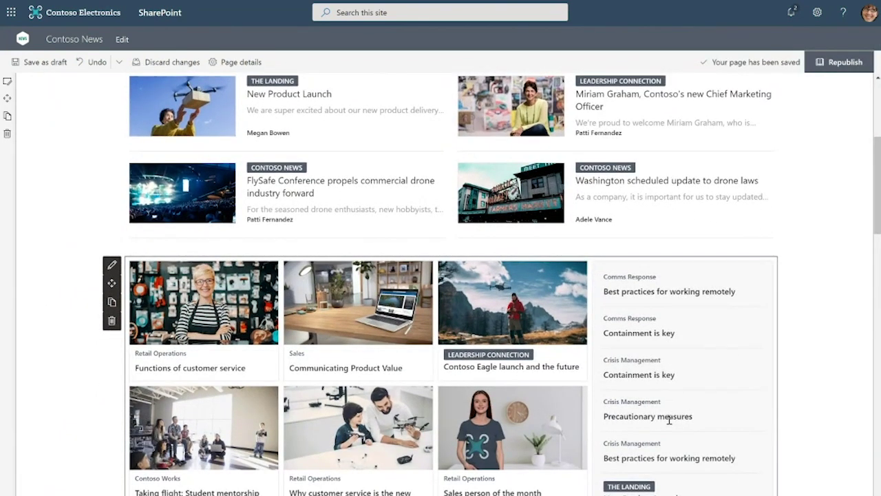